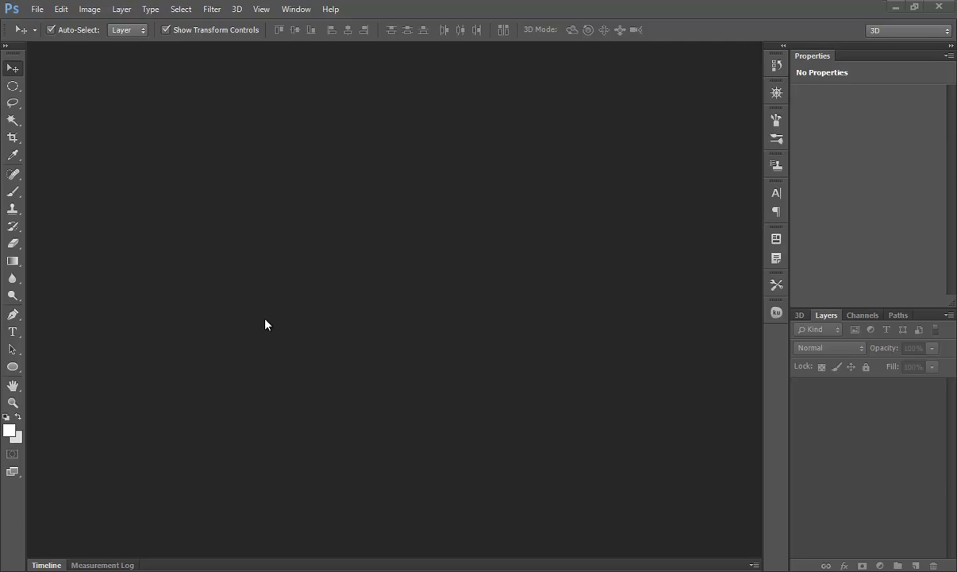
# - Create a new document 779 pixels wide in RGB colour at 72 pixels/inch
pyautogui.press('a')
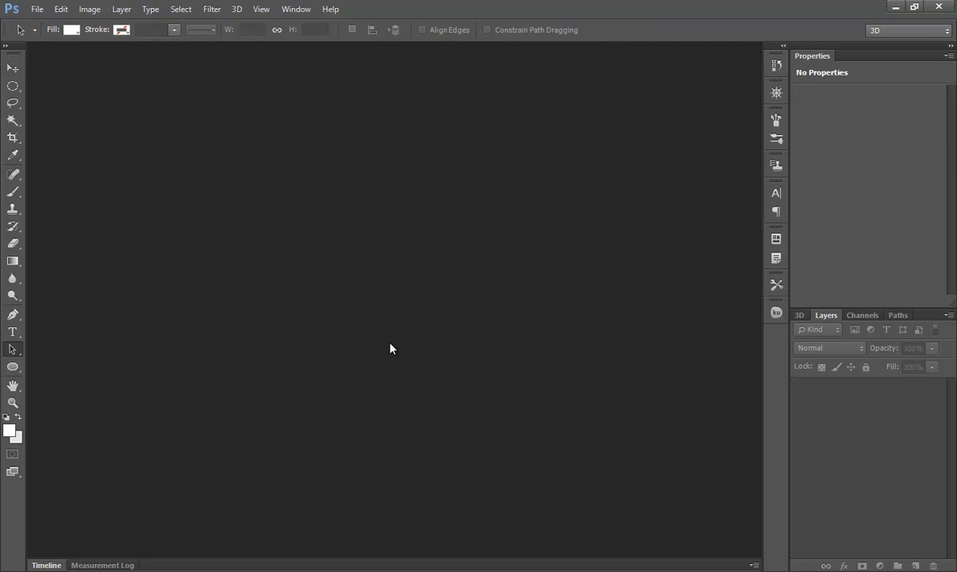
pyautogui.click(37, 9)
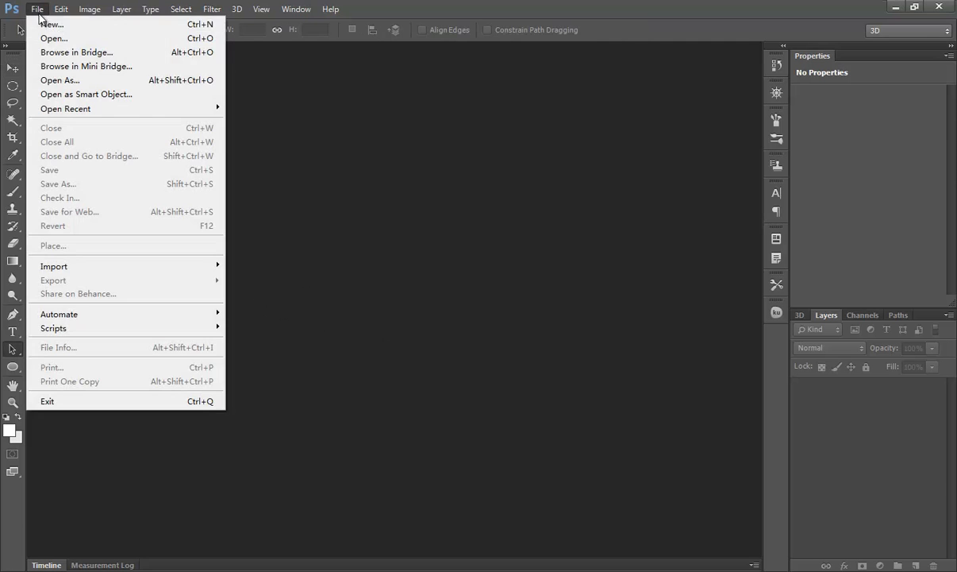
pyautogui.click(84, 26)
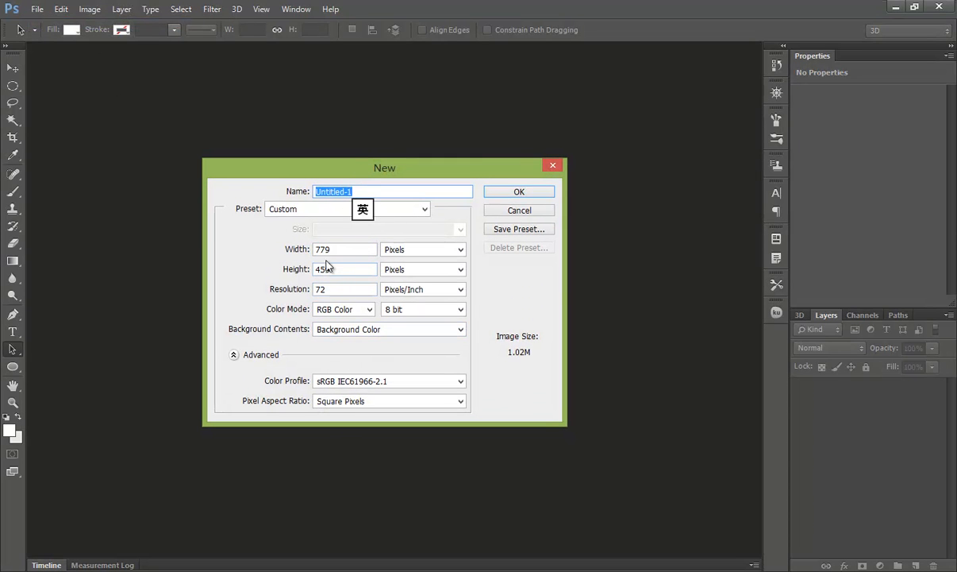
pyautogui.click(519, 191)
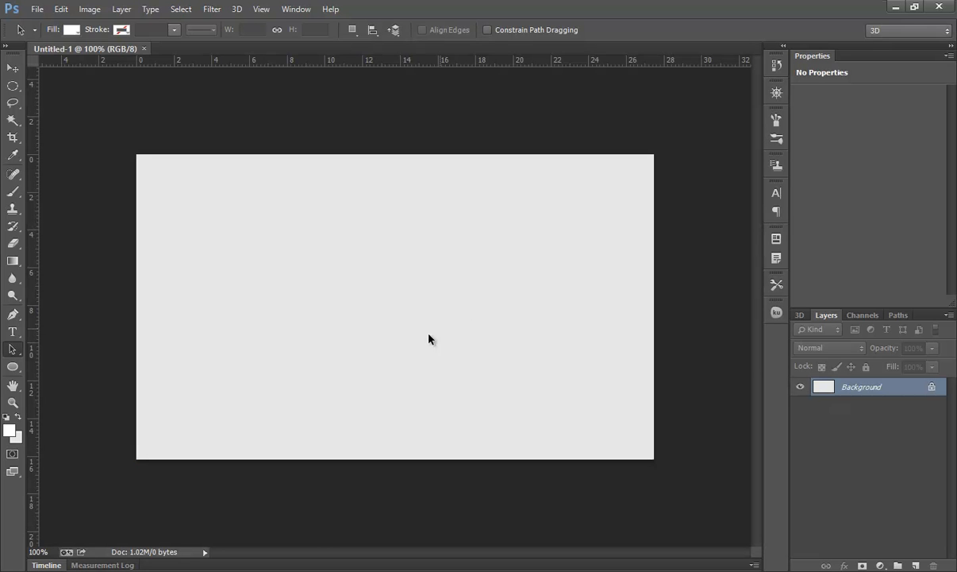
# - Draw a white circle about 291 px across in the middle of the canvas with the Ellipse tool
pyautogui.click(18, 436)
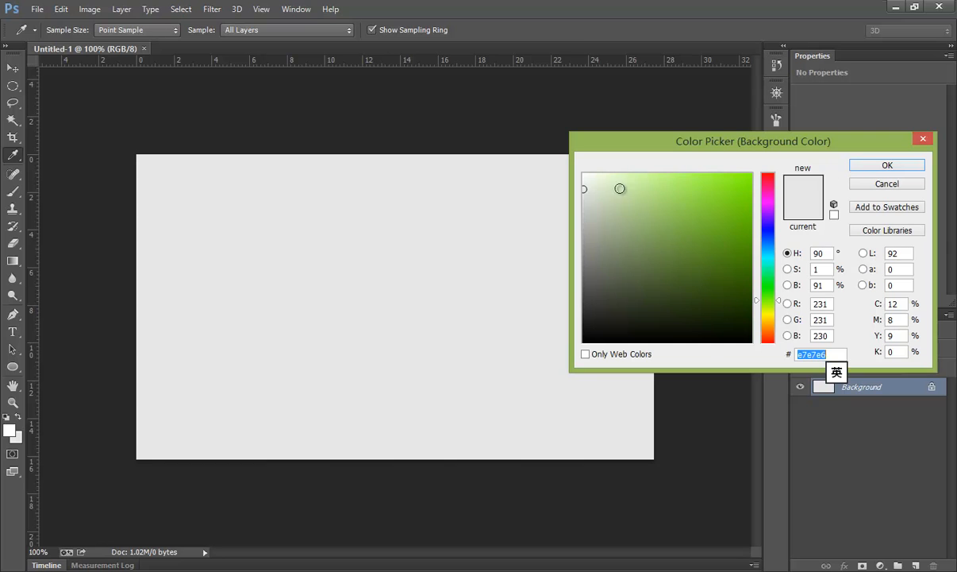
pyautogui.click(873, 165)
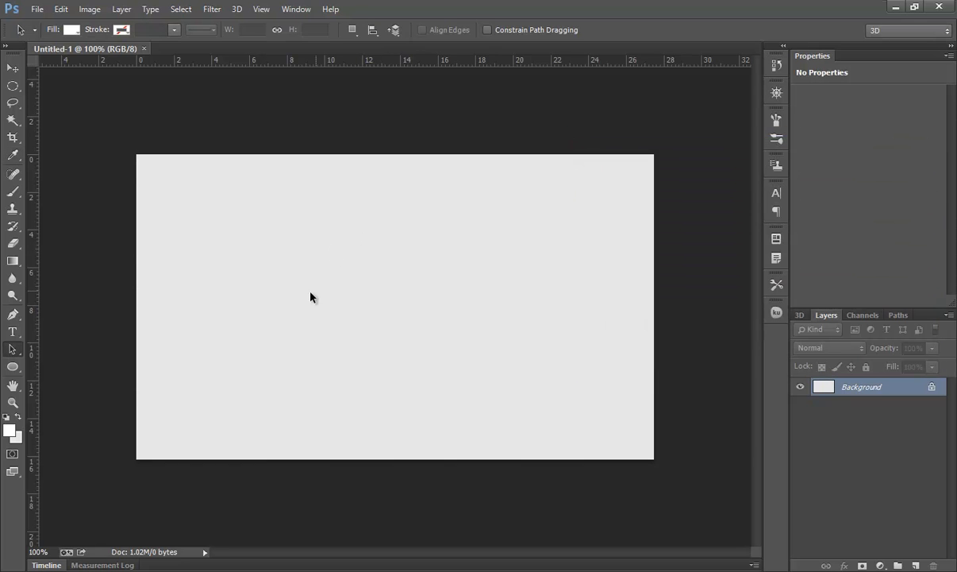
pyautogui.click(14, 368)
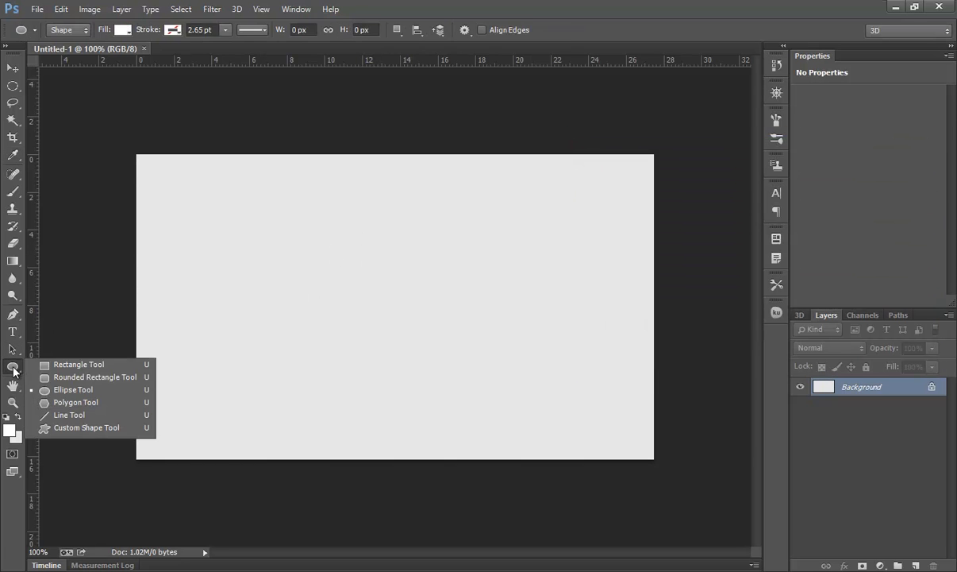
pyautogui.click(68, 389)
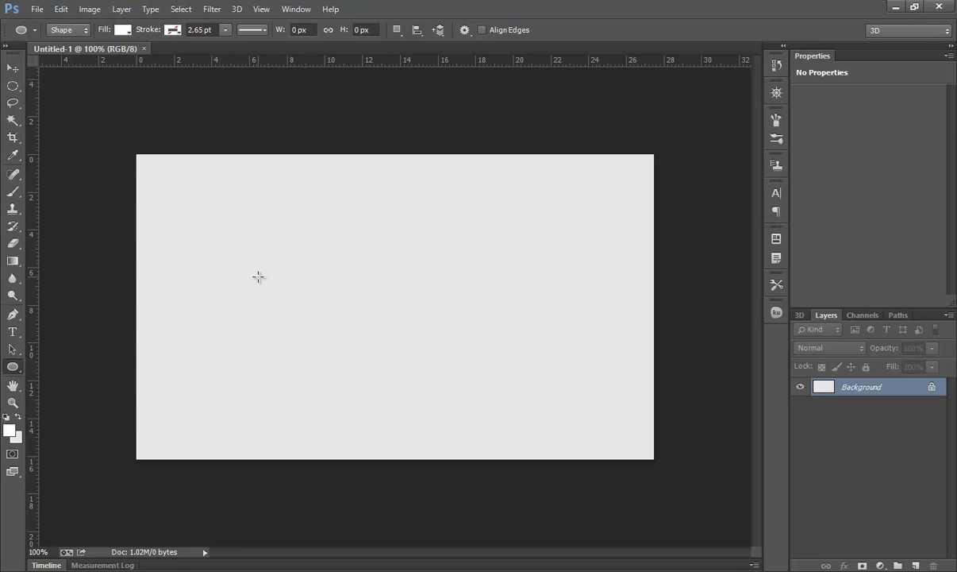
pyautogui.moveTo(276, 231)
pyautogui.mouseDown()
pyautogui.moveTo(533, 431)
pyautogui.moveTo(510, 425)
pyautogui.mouseUp()
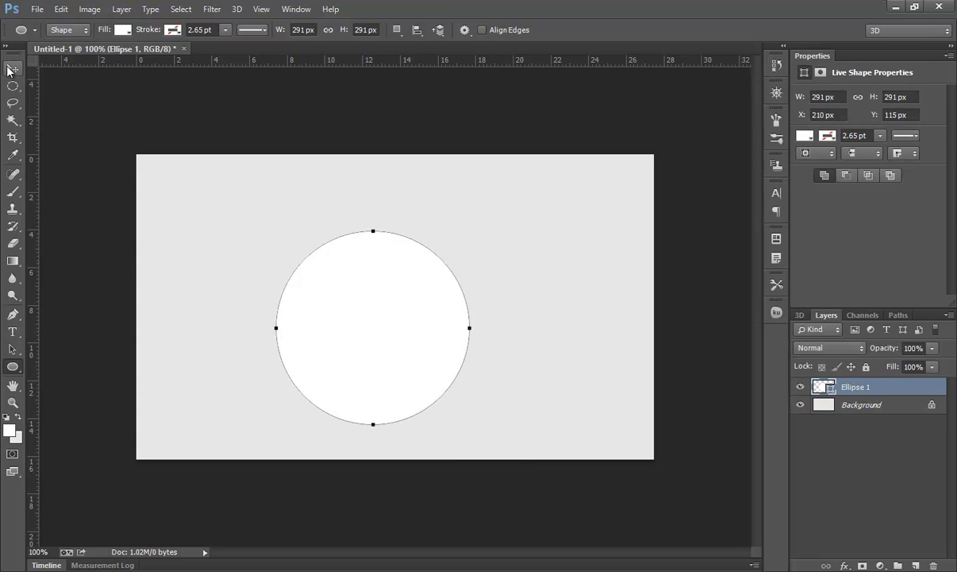
# - Move the circle slightly up and right, and set its fill to light grey #cdcdcd
pyautogui.click(12, 348)
pyautogui.moveTo(375, 351); pyautogui.dragTo(395, 325)
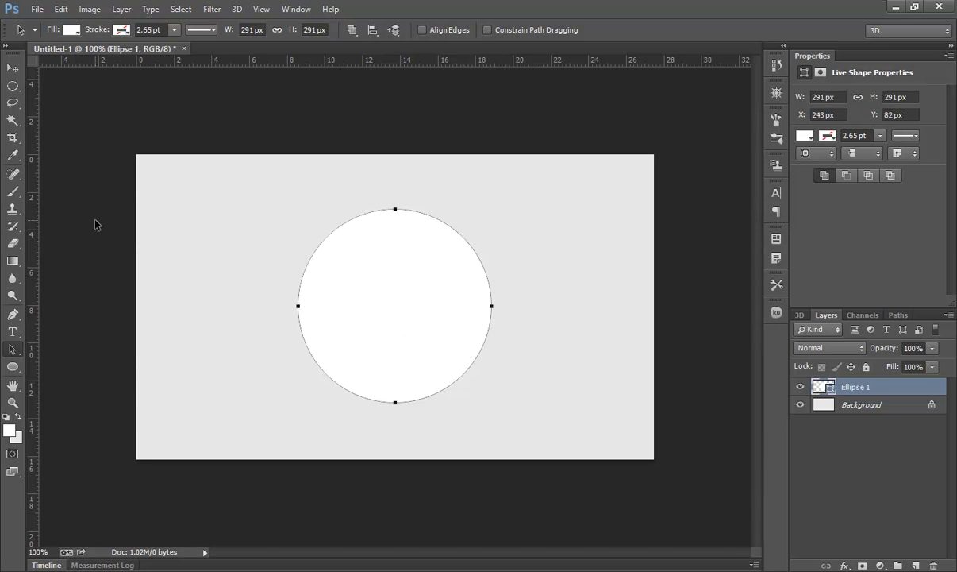
pyautogui.click(71, 30)
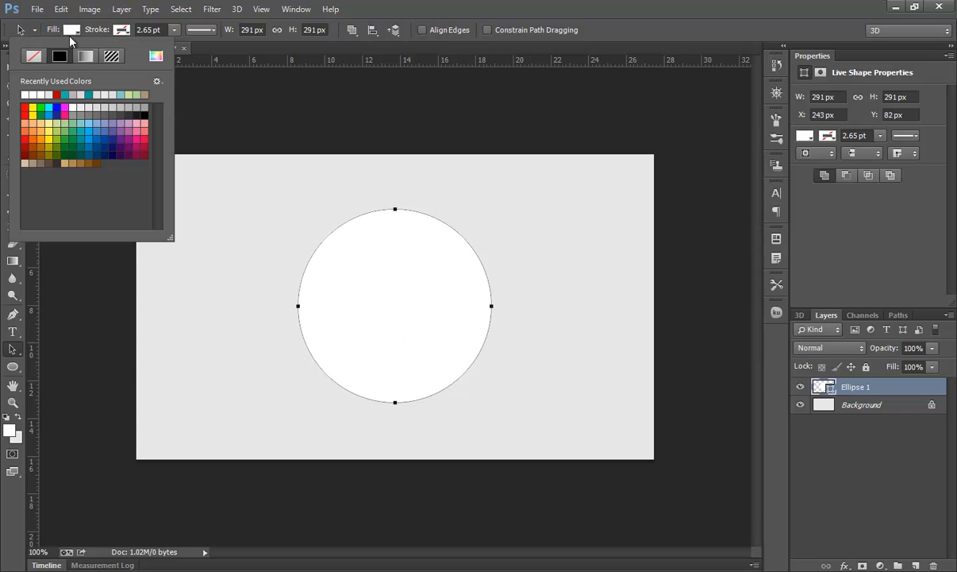
pyautogui.click(155, 60)
pyautogui.write('c0c0c0')
pyautogui.hotkey('ctrl', 'a')
pyautogui.write('c8c8c8')
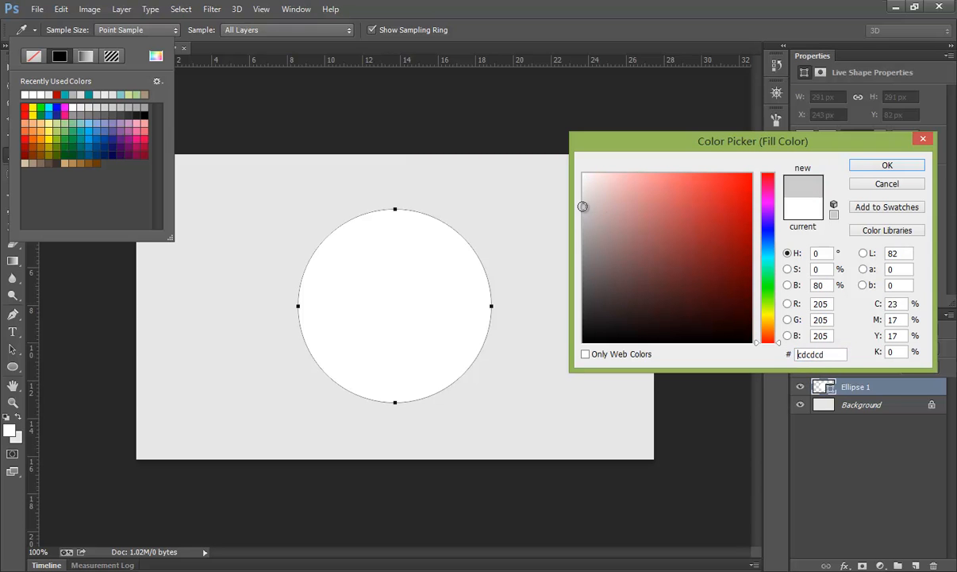
pyautogui.moveTo(581, 207)
pyautogui.mouseDown()
pyautogui.moveTo(583, 197)
pyautogui.moveTo(583, 205)
pyautogui.mouseUp()
pyautogui.click(866, 170)
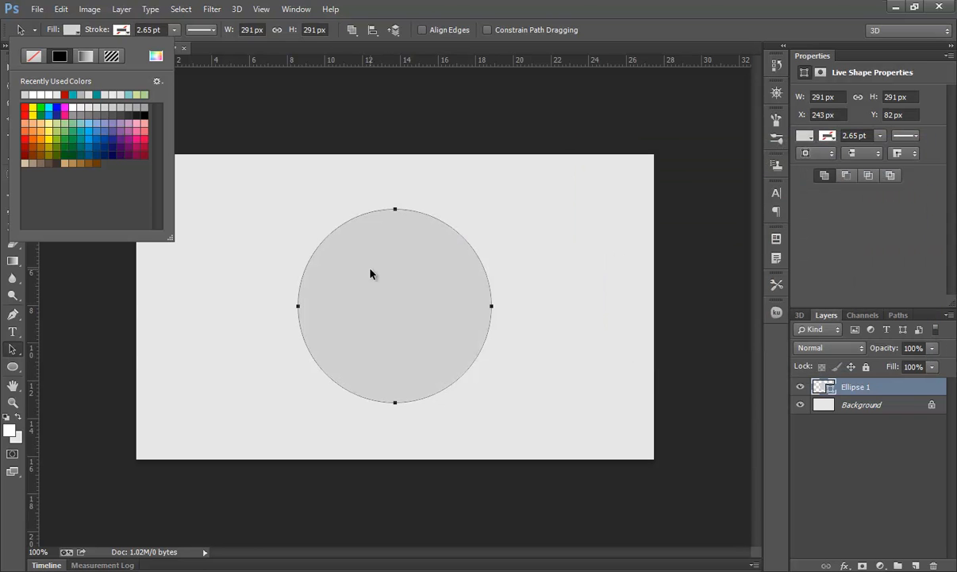
# - Duplicate the circle layer and scale the copy down to about 92% around its centre
pyautogui.moveTo(826, 387); pyautogui.dragTo(917, 565)
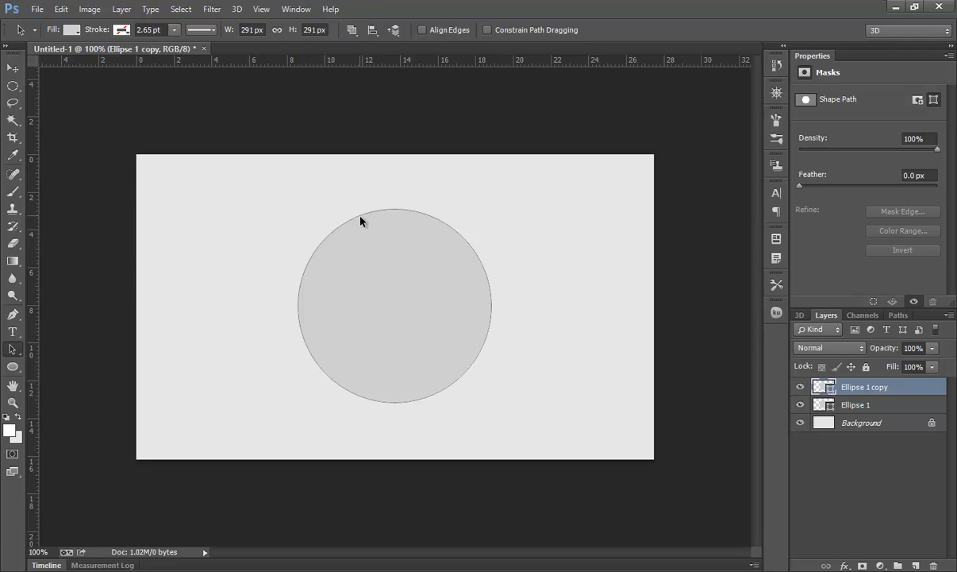
pyautogui.click(389, 247)
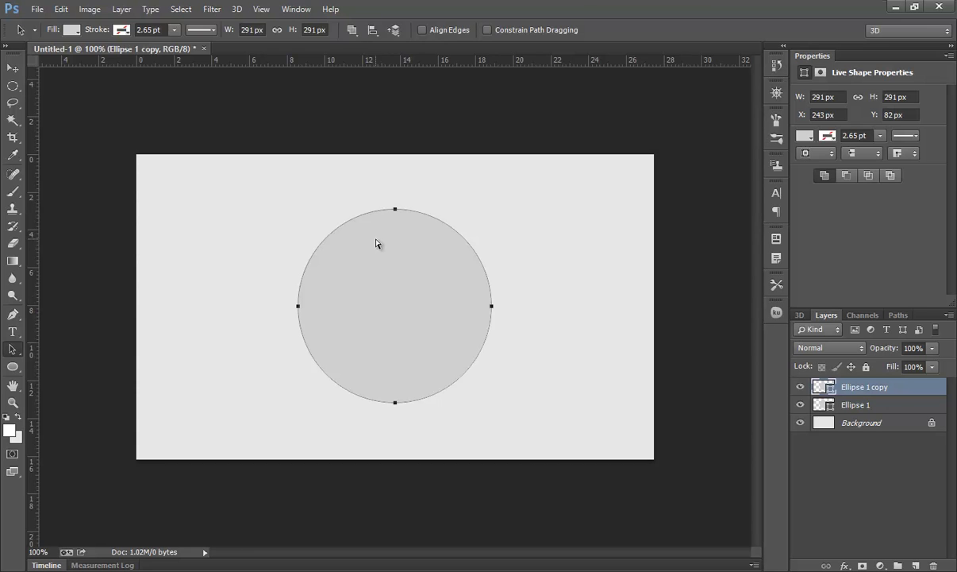
pyautogui.hotkey('ctrl', 't')
pyautogui.moveTo(491, 208); pyautogui.dragTo(484, 212)
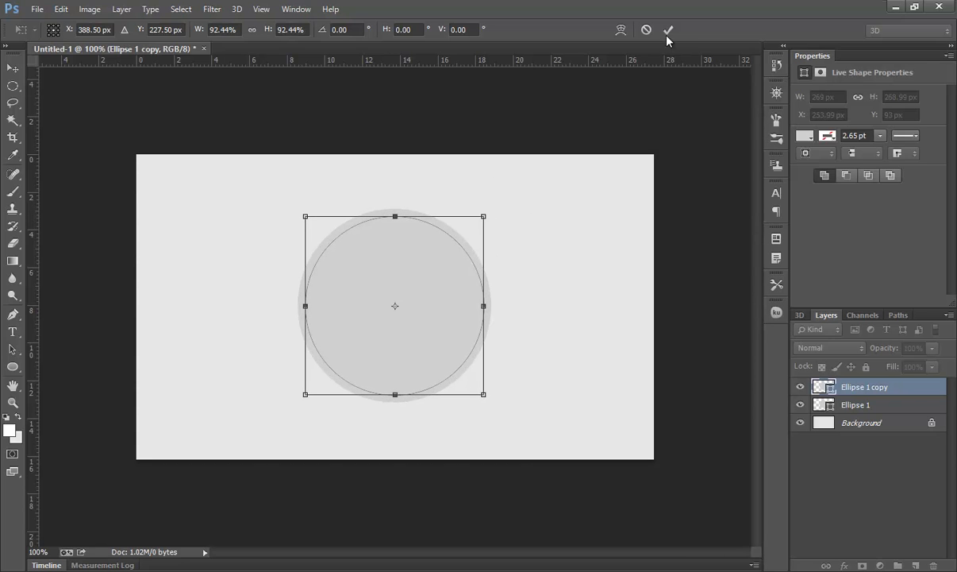
pyautogui.click(668, 30)
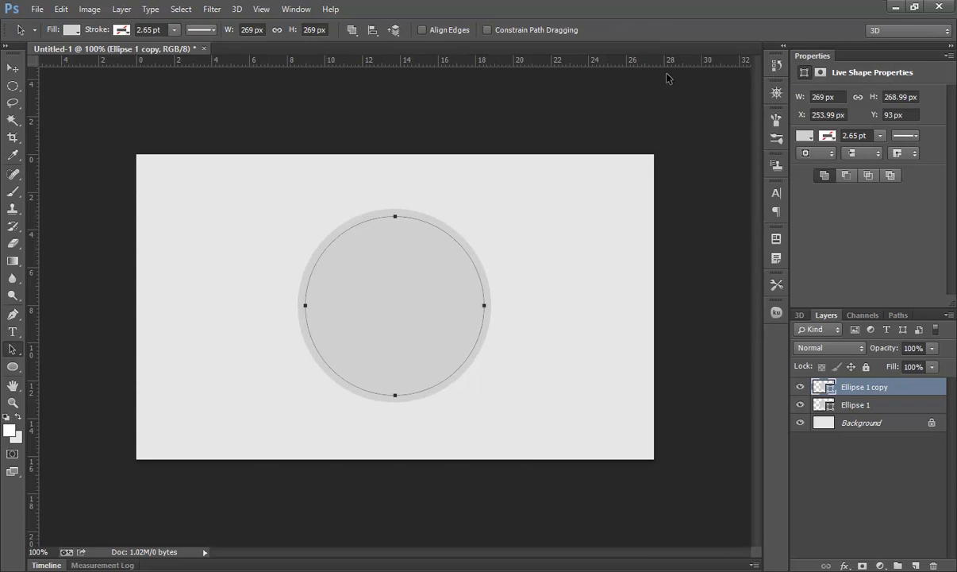
# - Set the inner circle copy's fill to #e7e7e6 so only a grey ring remains visible
pyautogui.click(77, 30)
pyautogui.click(155, 56)
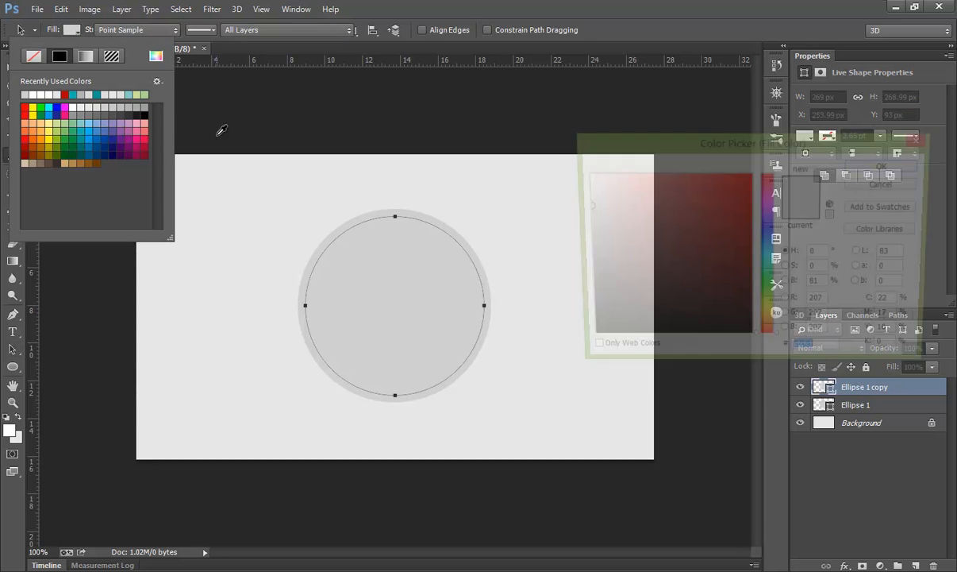
pyautogui.write('e7e7e5')
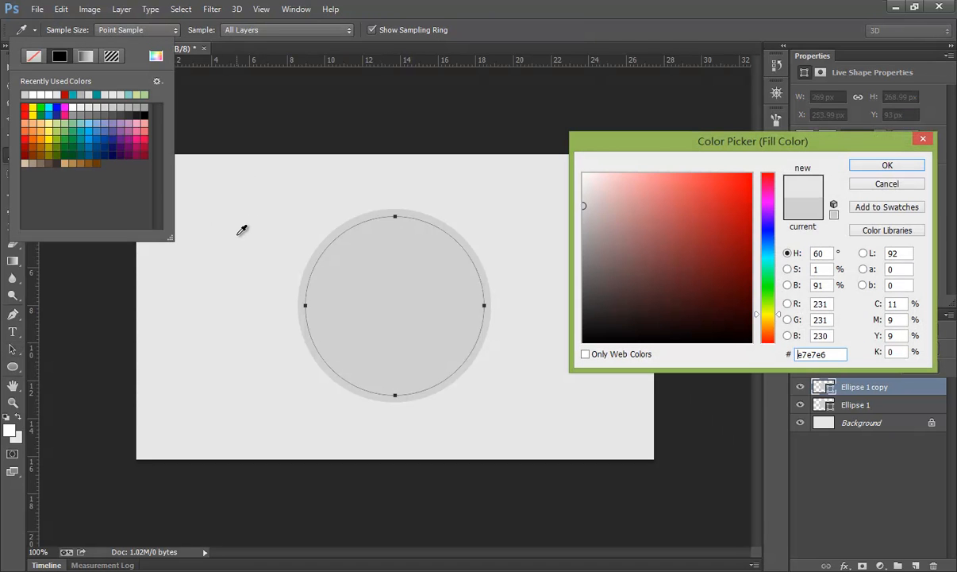
pyautogui.click(887, 165)
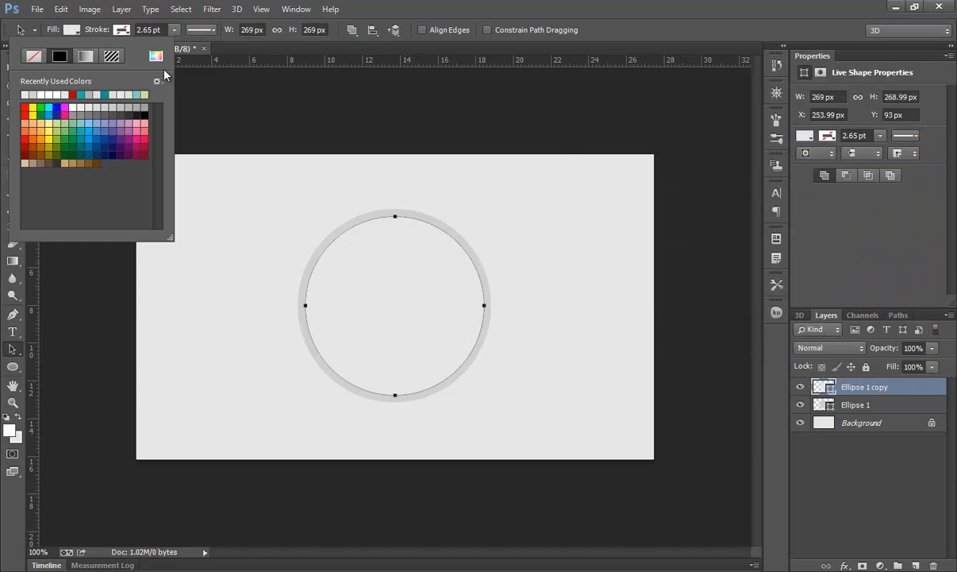
pyautogui.click(410, 246)
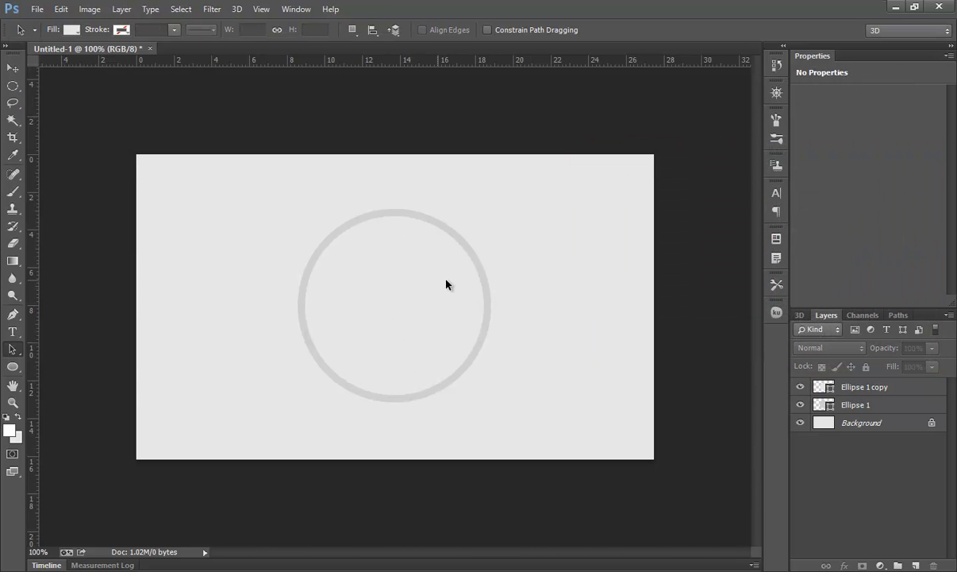
# - With the Pen tool and an orange fill, draw a four-point shape from the ring's centre over its right side
pyautogui.click(14, 316)
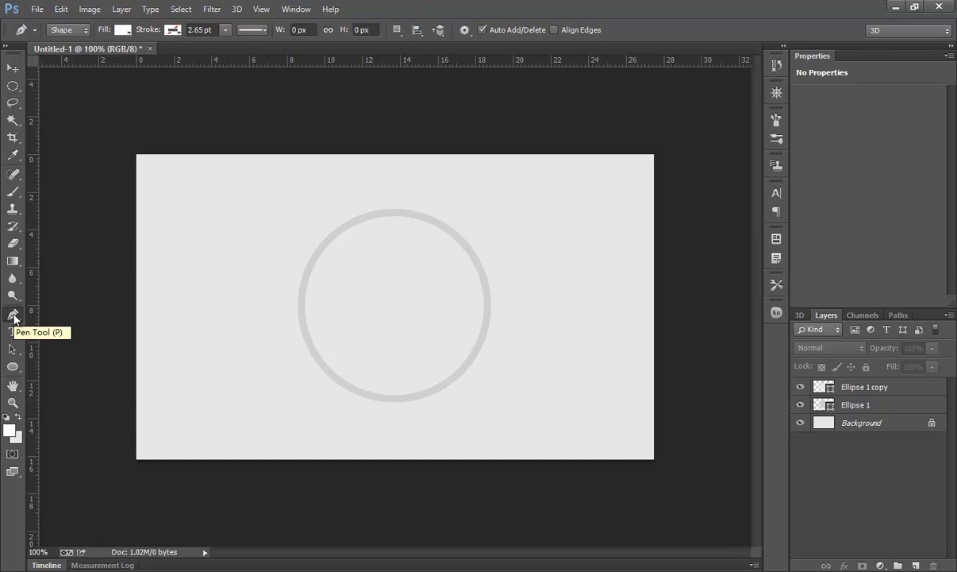
pyautogui.click(119, 30)
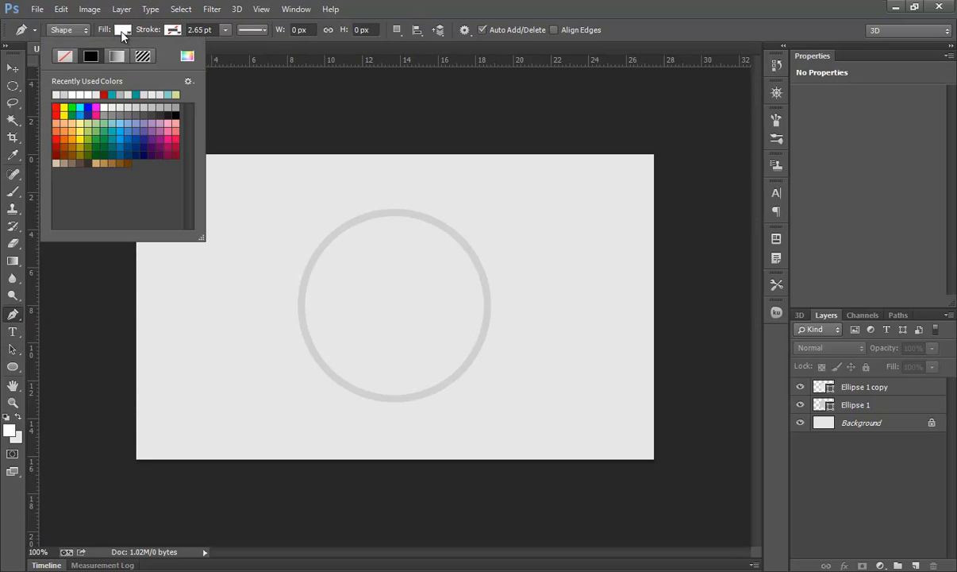
pyautogui.click(60, 131)
pyautogui.click(56, 132)
pyautogui.click(64, 140)
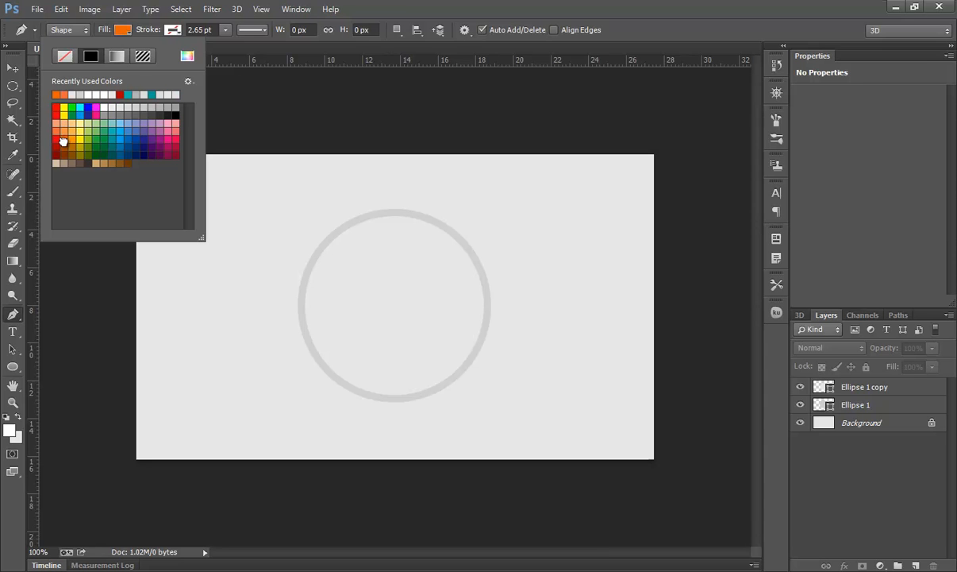
pyautogui.click(471, 227)
pyautogui.click(478, 204)
pyautogui.click(389, 307)
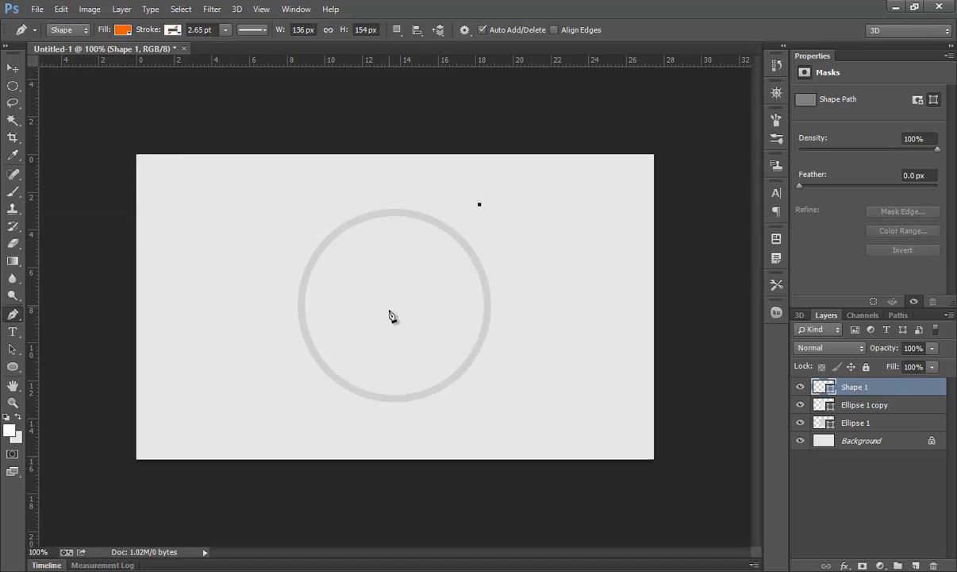
pyautogui.click(429, 415)
pyautogui.click(567, 411)
pyautogui.click(480, 205)
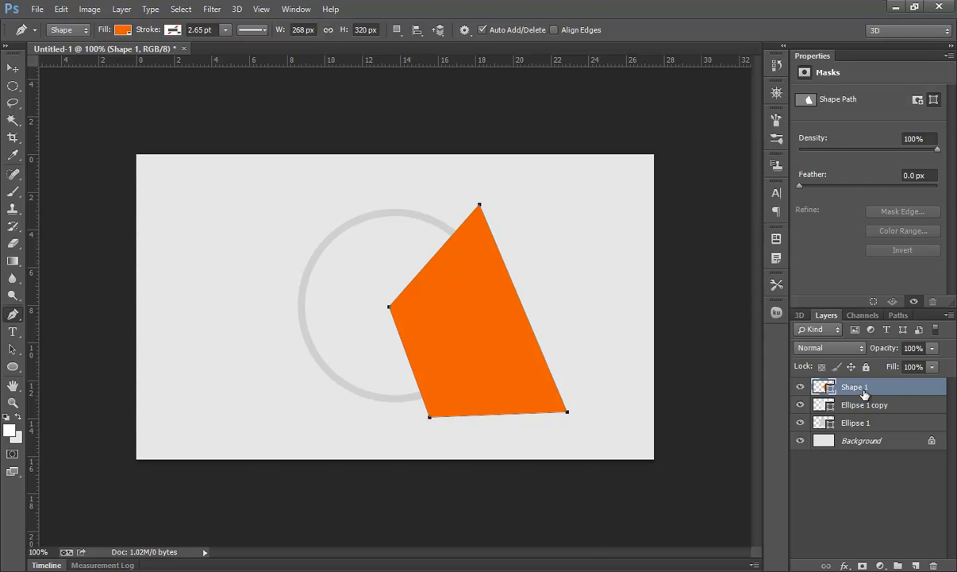
# - Move the orange shape layer below the inner circle copy and clip it to the grey ring layer
pyautogui.moveTo(864, 395); pyautogui.dragTo(862, 406)
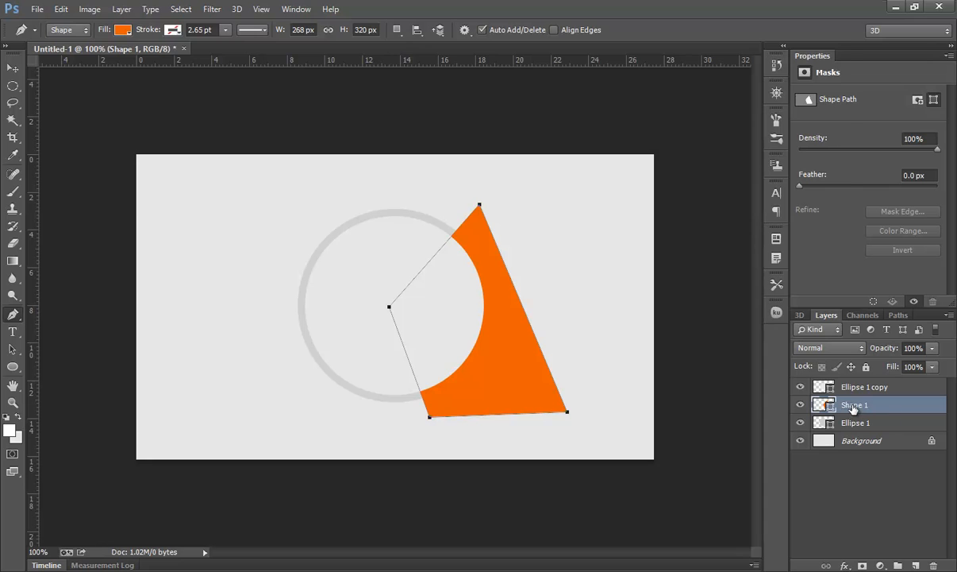
pyautogui.rightClick(853, 407)
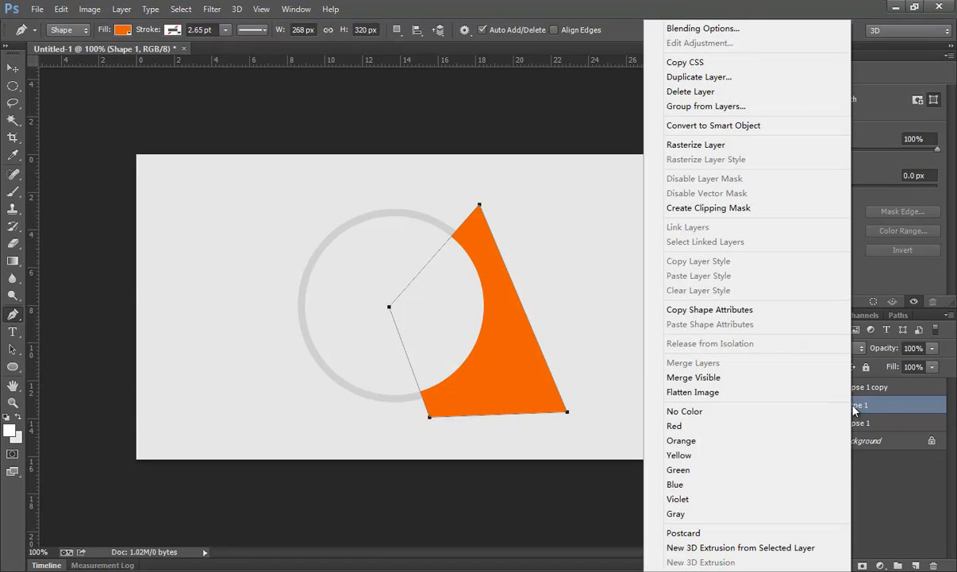
pyautogui.click(714, 210)
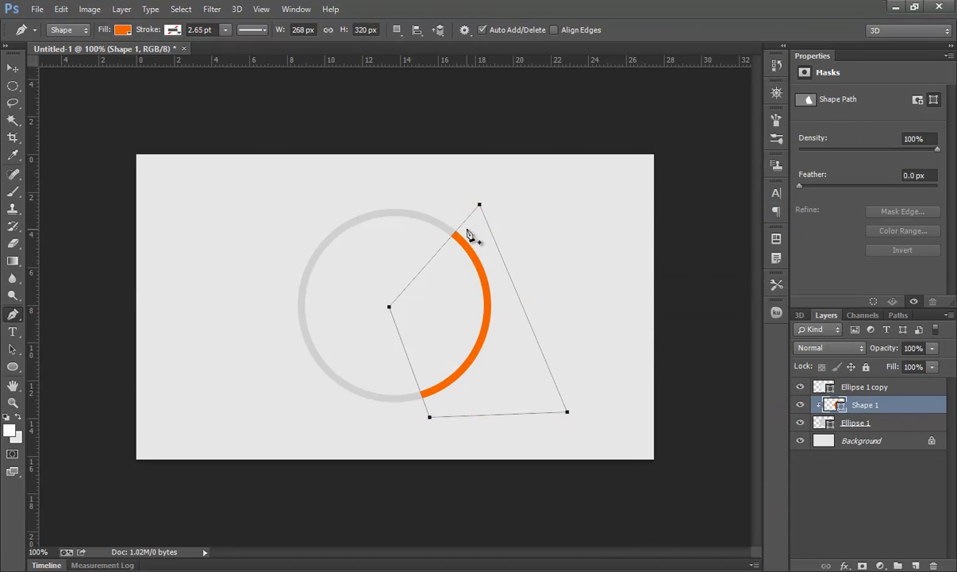
# - Draw a small three-sided orange polygon, about 13 px, near the canvas's upper-left with the Polygon tool
pyautogui.click(12, 68)
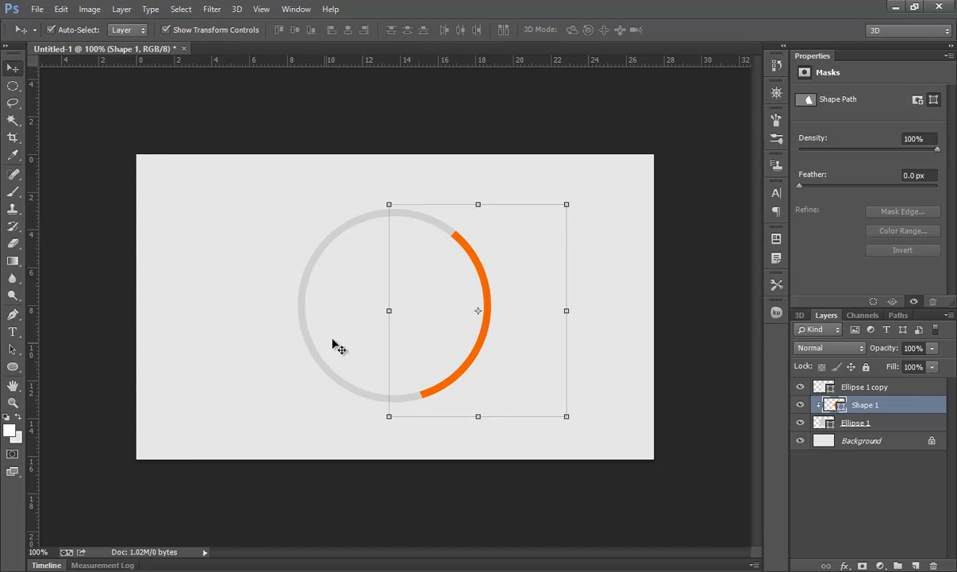
pyautogui.click(12, 367)
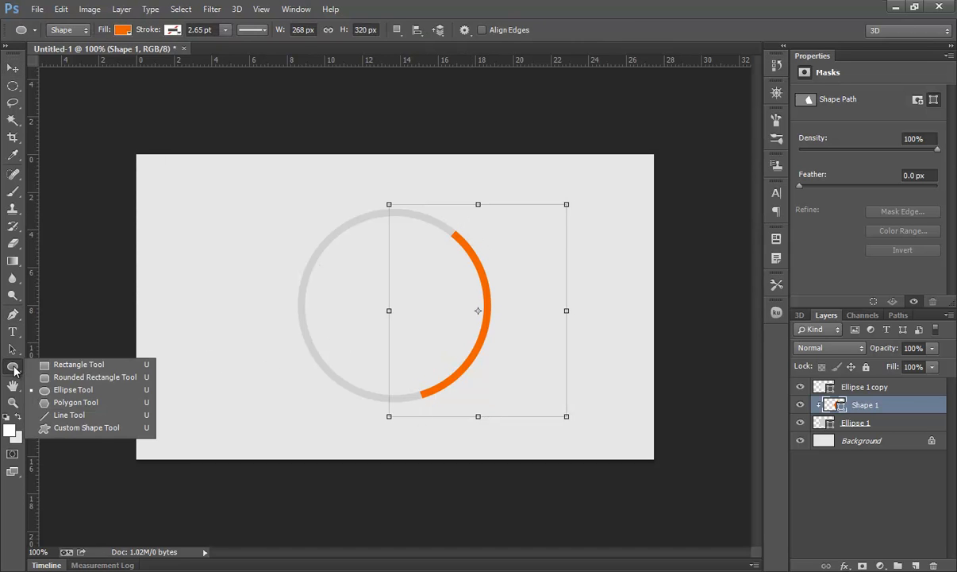
pyautogui.click(88, 405)
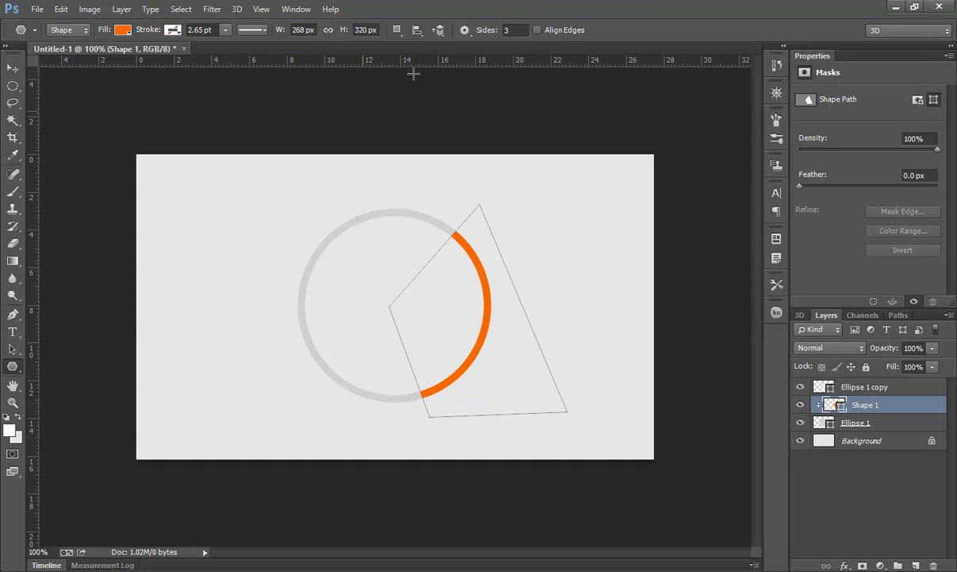
pyautogui.doubleClick(512, 30)
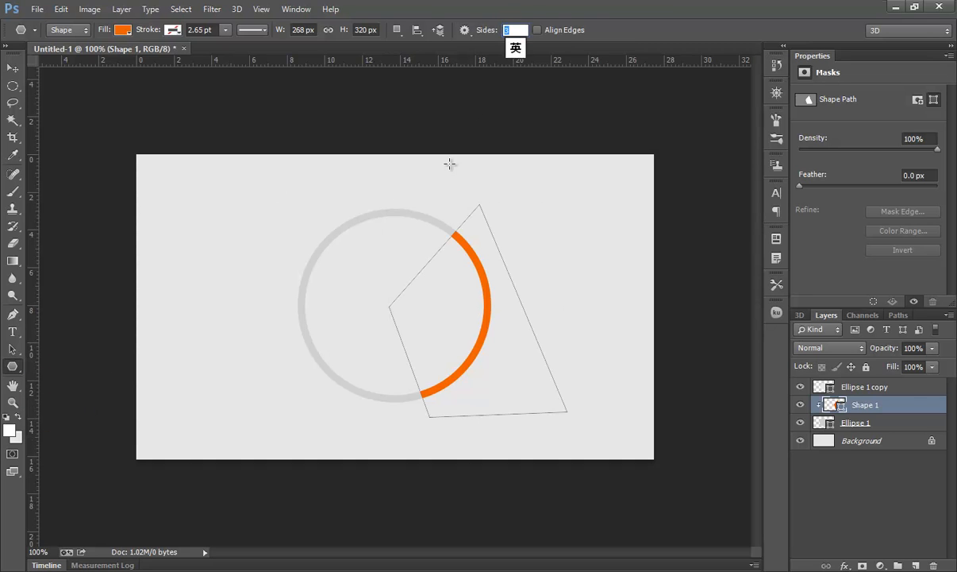
pyautogui.click(465, 32)
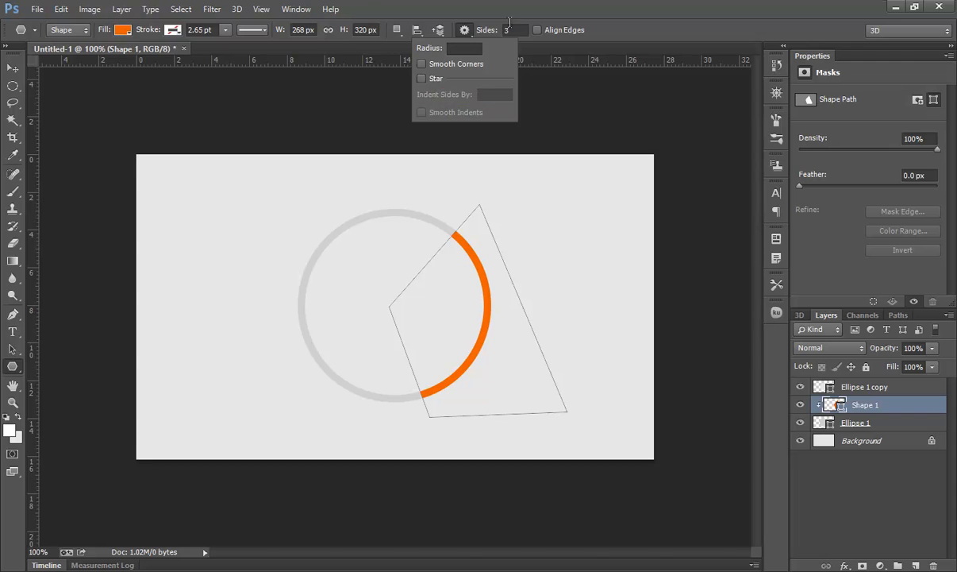
pyautogui.click(486, 30)
pyautogui.moveTo(259, 223); pyautogui.dragTo(260, 229)
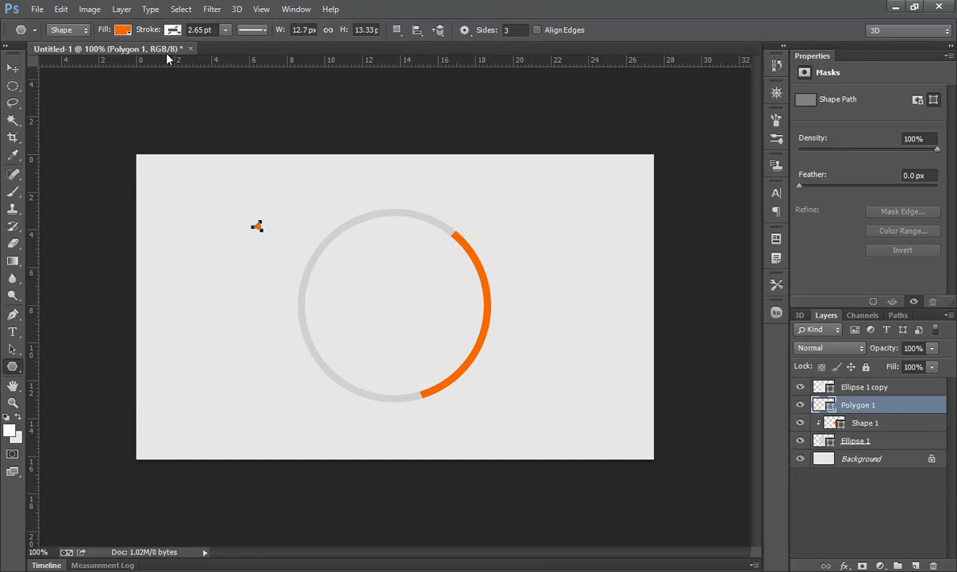
# - Change the small triangle's fill to teal from the recently used colours
pyautogui.click(124, 32)
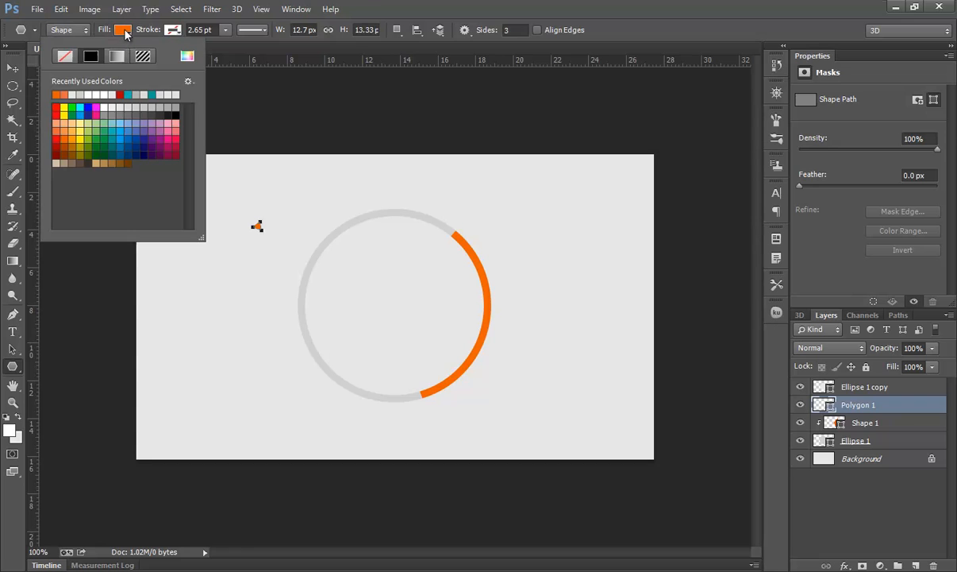
pyautogui.click(106, 134)
pyautogui.click(109, 131)
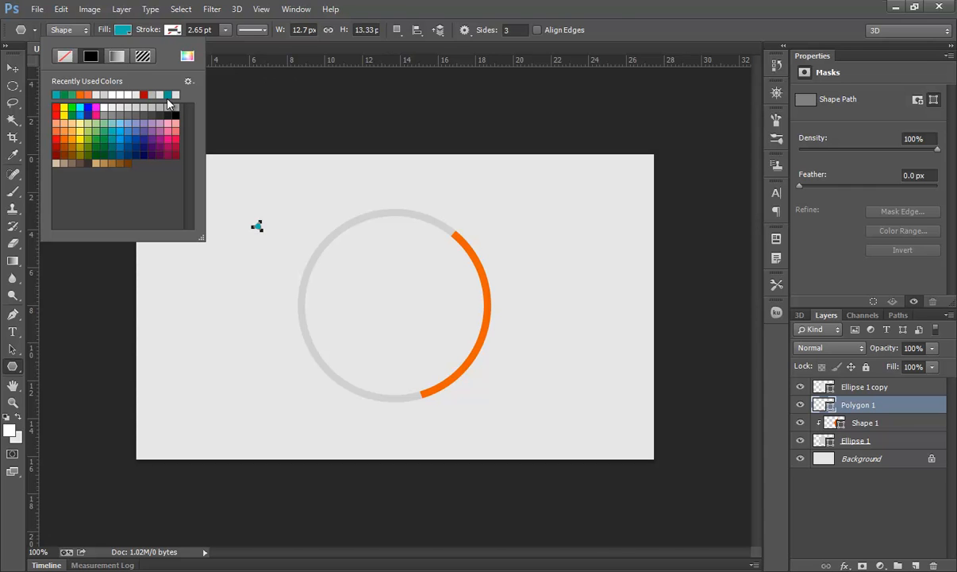
# - Move the triangle layer to the top of the stack and place the triangle right at the start of the orange arc
pyautogui.click(12, 69)
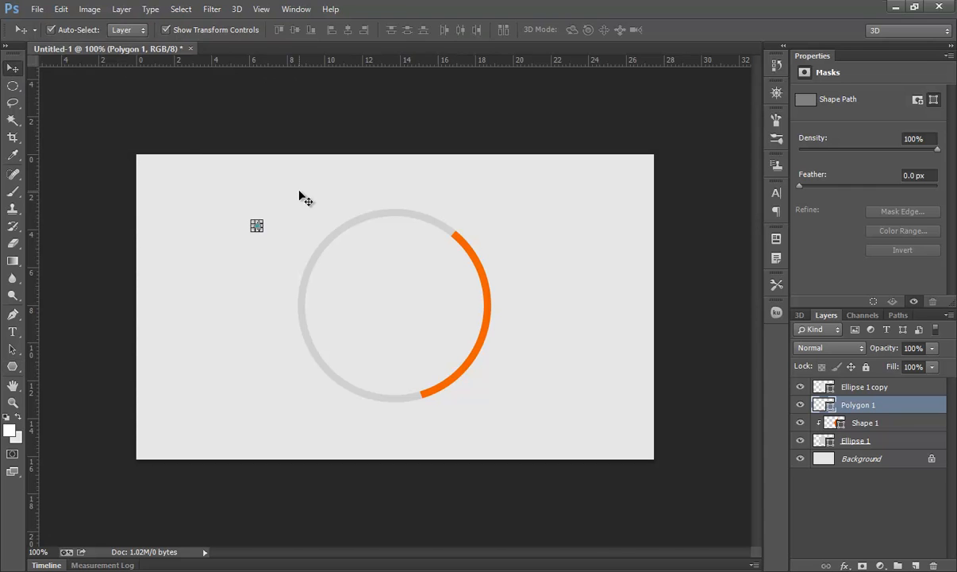
pyautogui.click(12, 348)
pyautogui.moveTo(258, 228); pyautogui.dragTo(750, 357)
pyautogui.click(12, 403)
pyautogui.moveTo(821, 393); pyautogui.dragTo(830, 376)
pyautogui.click(12, 68)
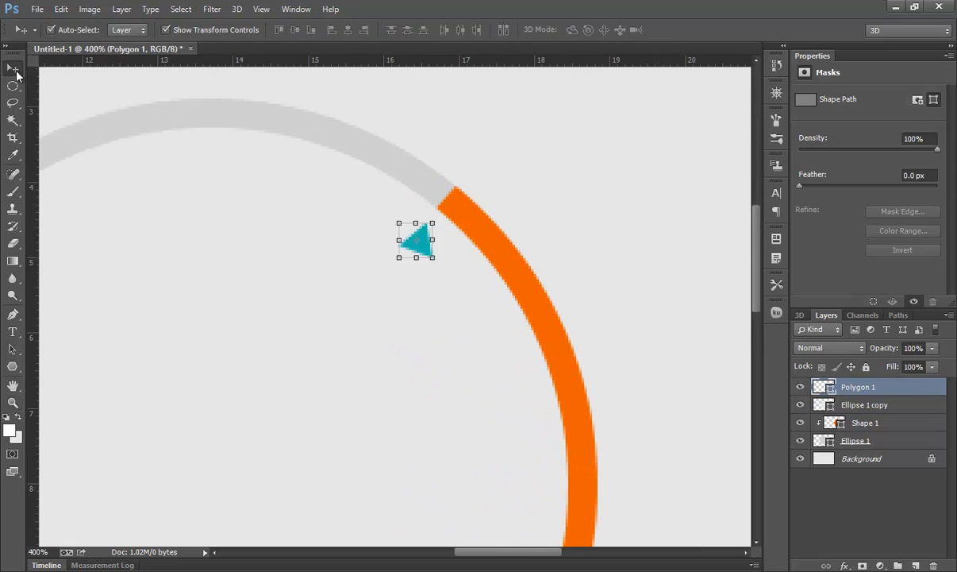
pyautogui.moveTo(446, 217); pyautogui.dragTo(420, 225)
pyautogui.click(665, 31)
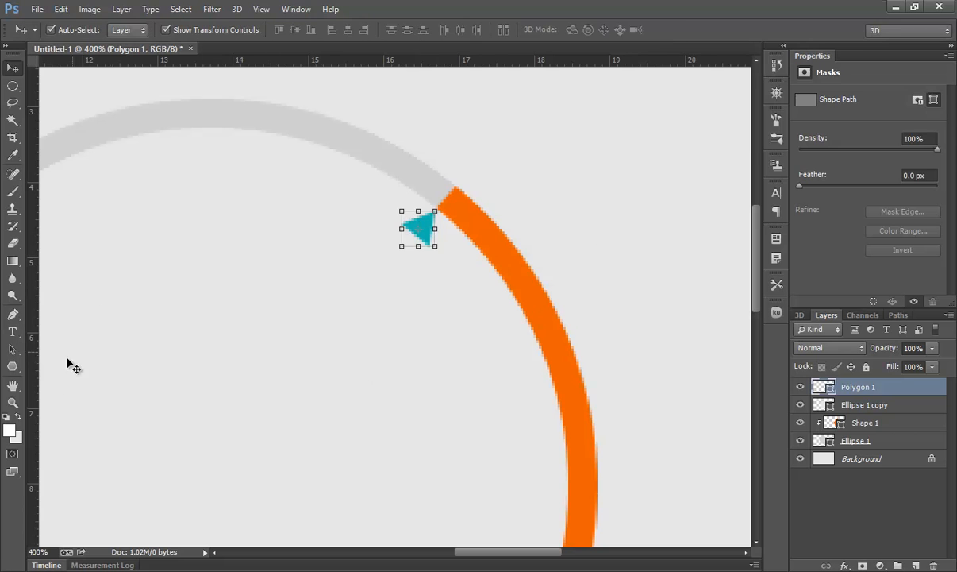
pyautogui.doubleClick(12, 402)
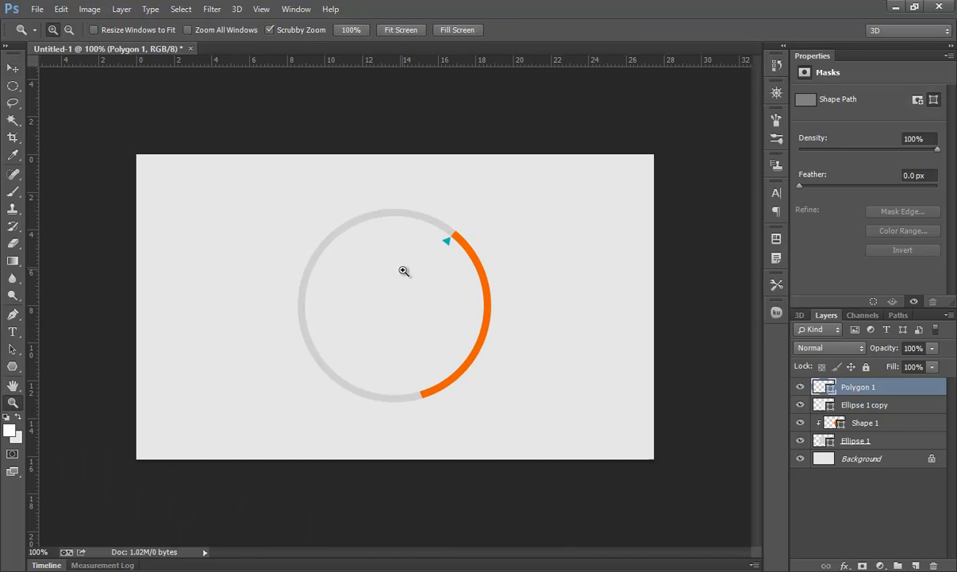
# - Add an orange Roboto Regular 72 pt text layer reading 330 on the canvas
pyautogui.click(12, 366)
pyautogui.click(12, 332)
pyautogui.click(211, 291)
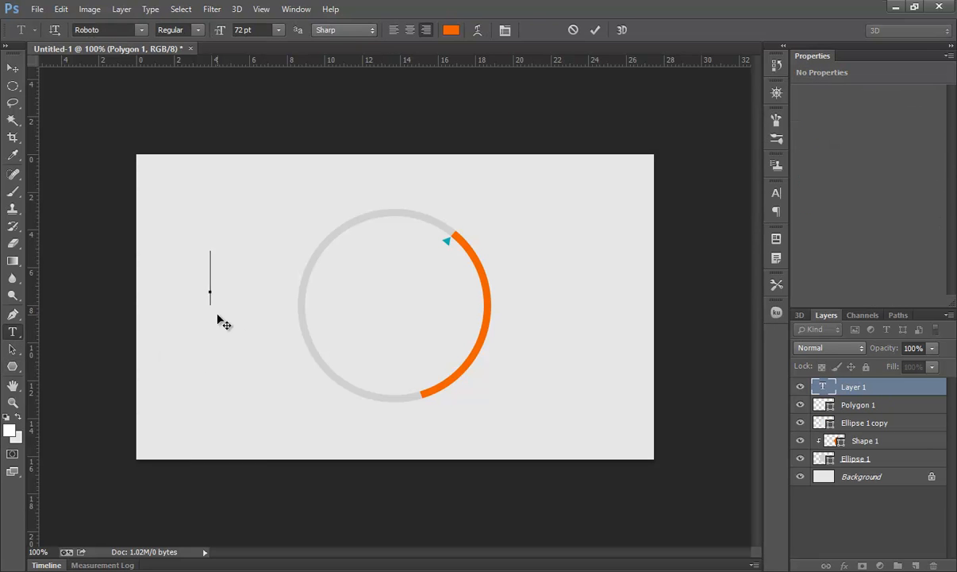
pyautogui.write('330')
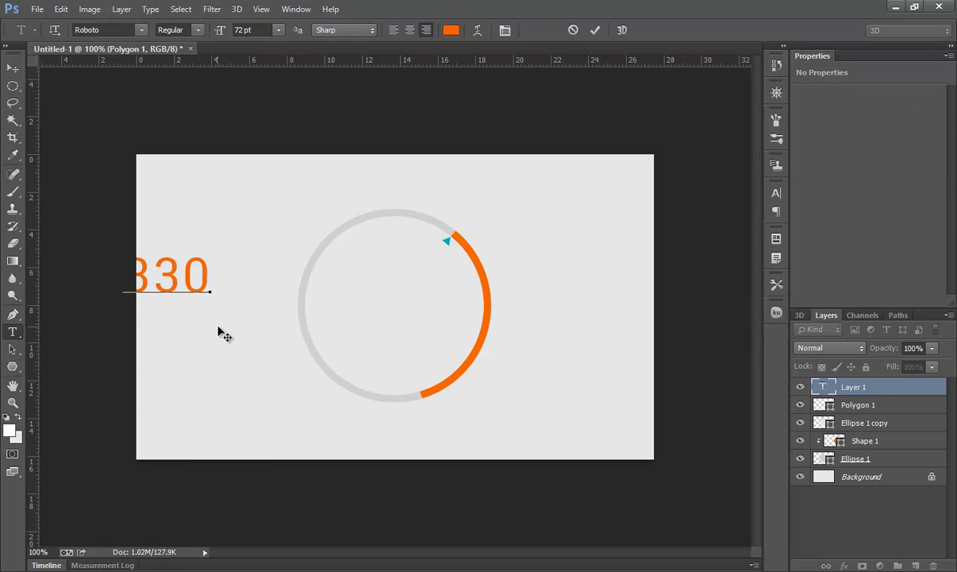
pyautogui.click(595, 30)
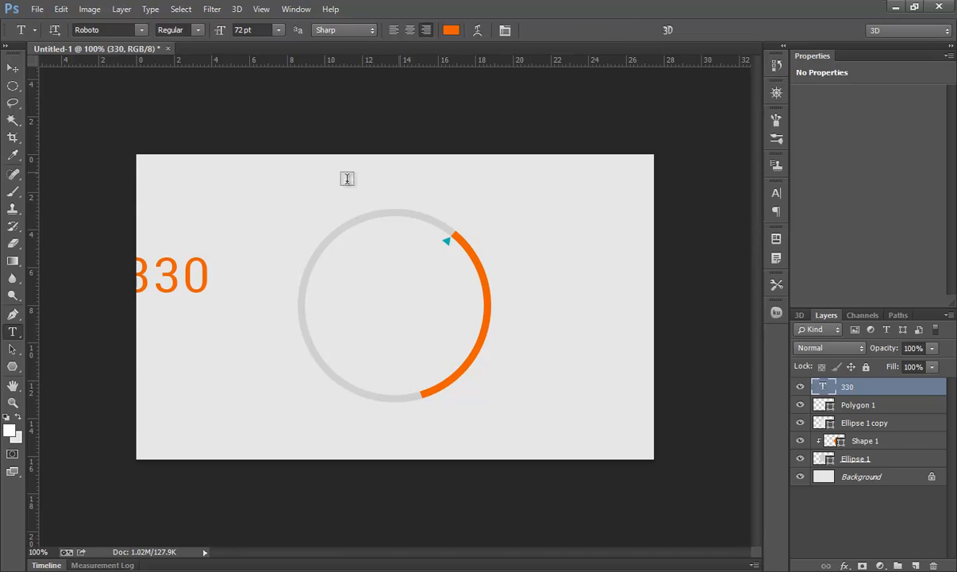
# - Move the 330 text into the centre of the ring and make its final 0 superscript
pyautogui.click(12, 67)
pyautogui.moveTo(167, 261); pyautogui.dragTo(440, 308)
pyautogui.click(12, 332)
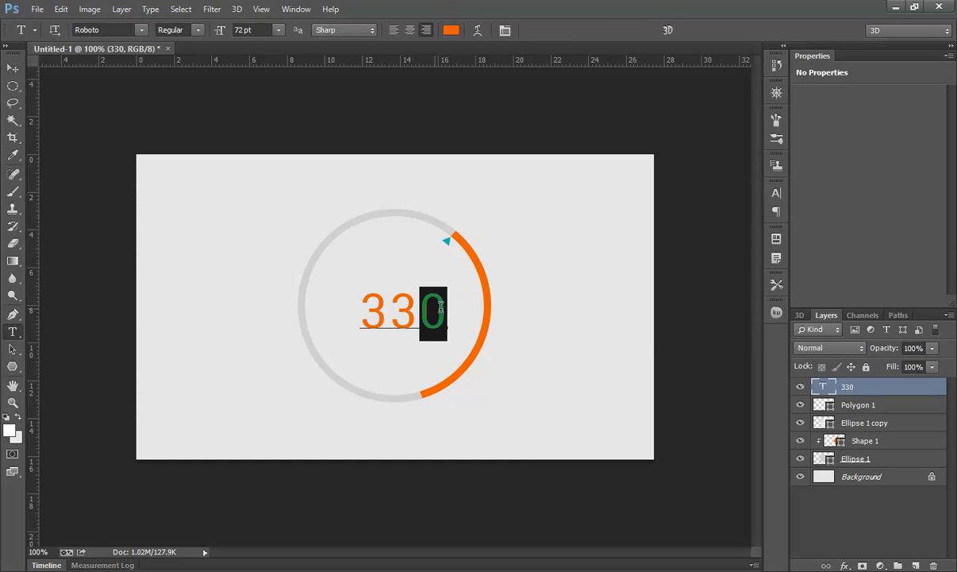
pyautogui.click(505, 30)
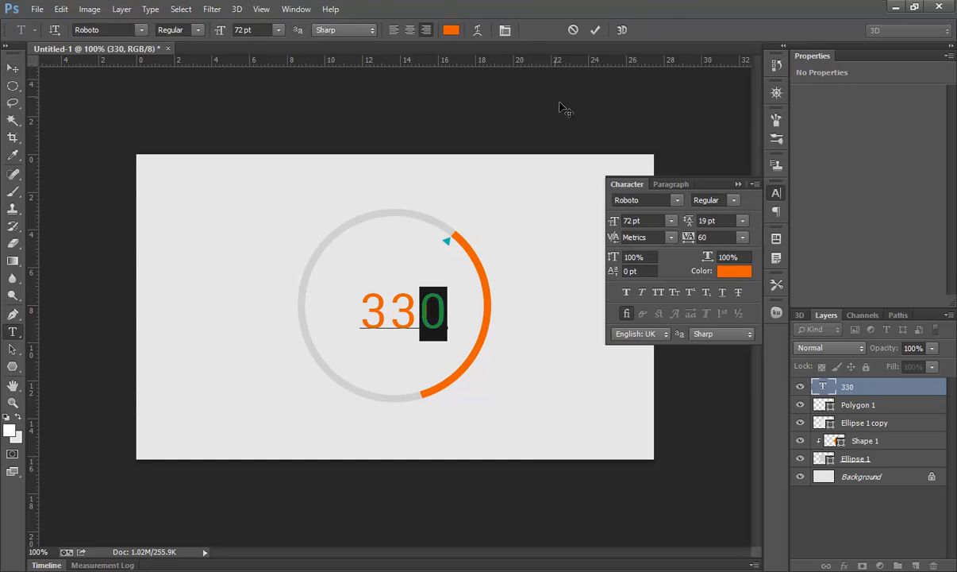
pyautogui.click(690, 292)
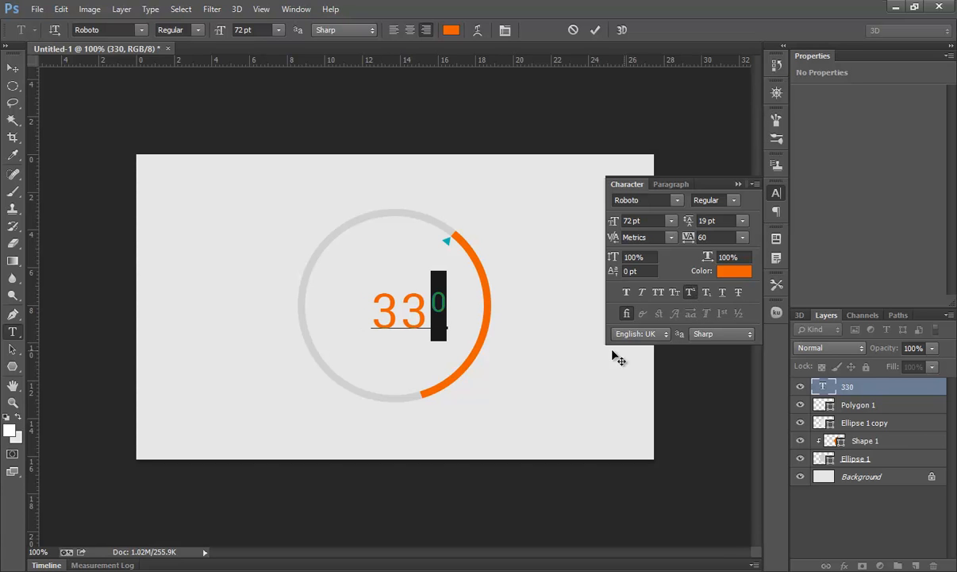
pyautogui.click(596, 30)
pyautogui.click(737, 184)
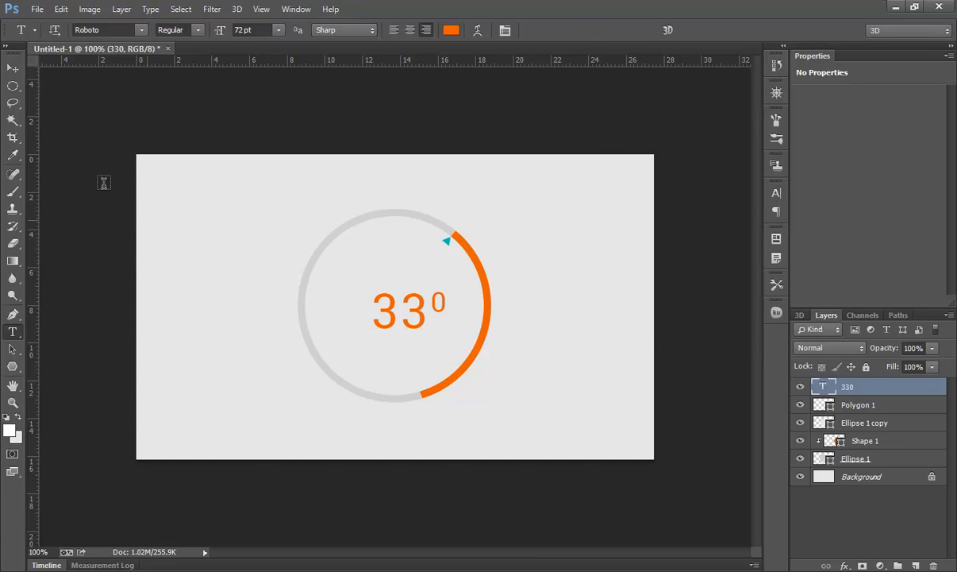
# - Nudge the 330 text two pixels to the right
pyautogui.click(11, 68)
pyautogui.press('Right')
pyautogui.press('Right')
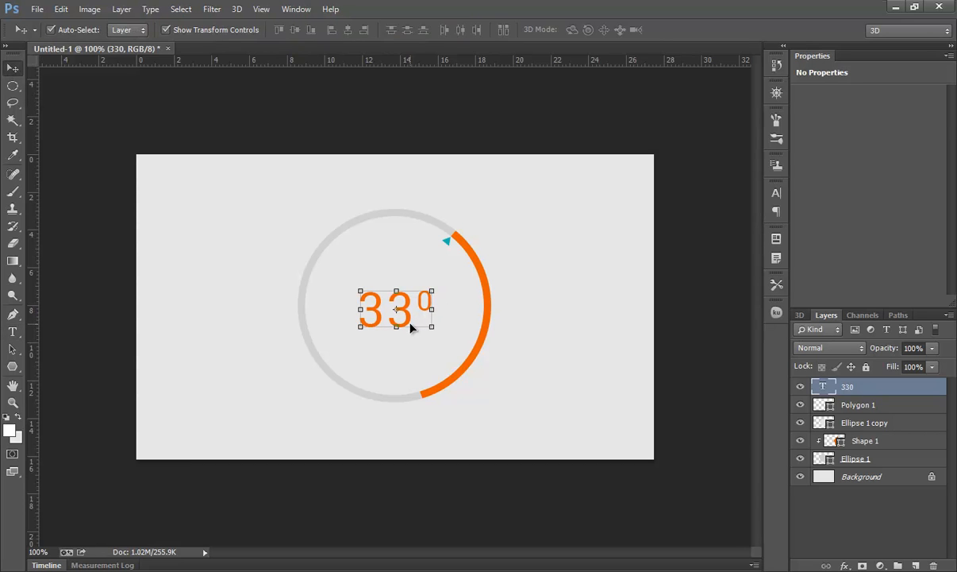